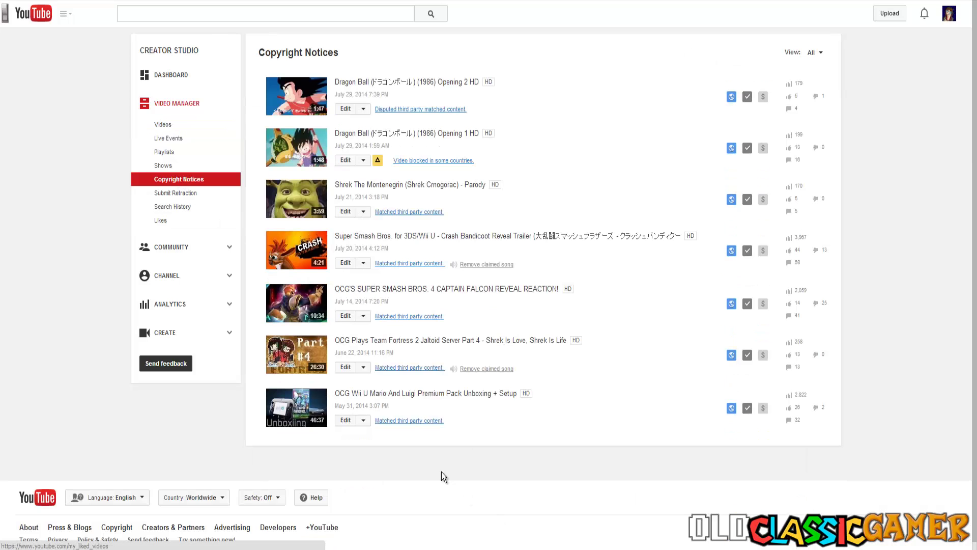
left_click(433, 111)
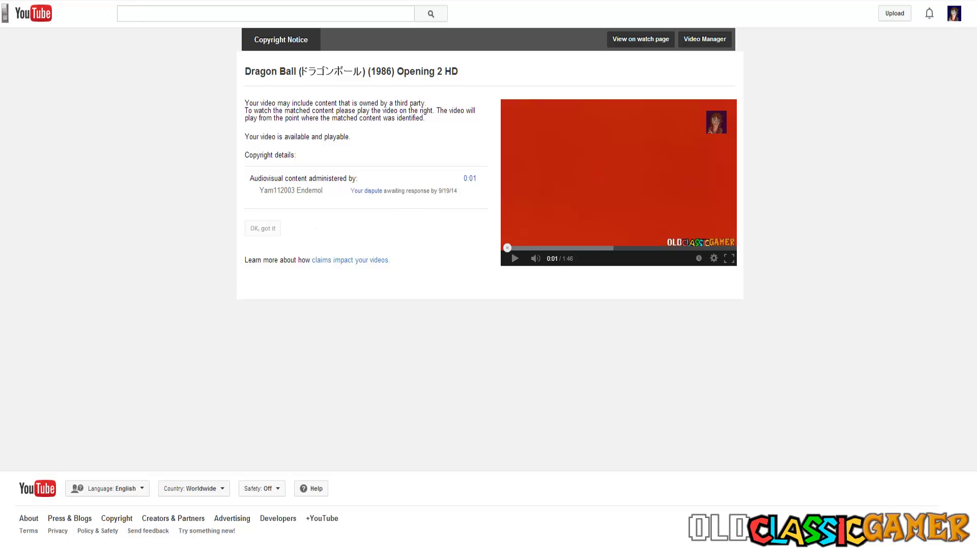
key("alt+Left")
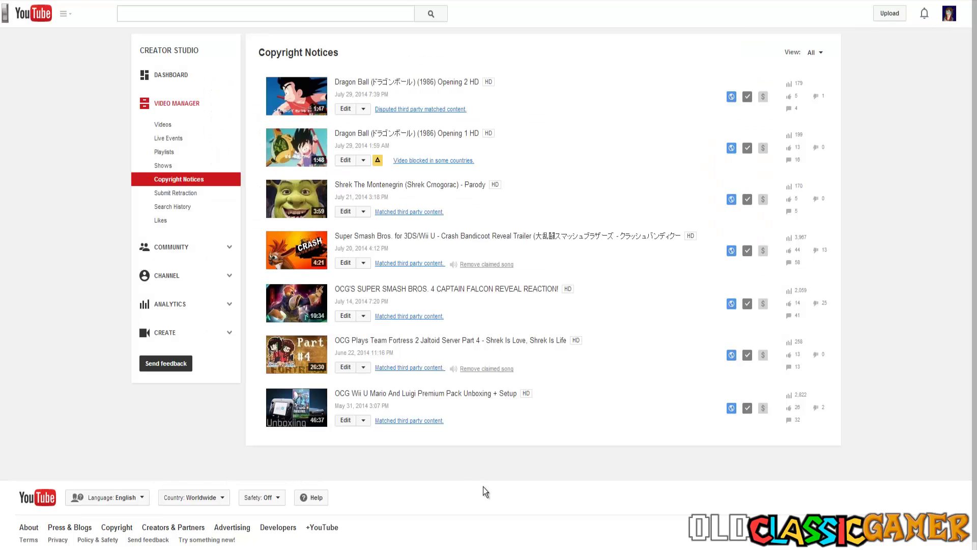
Step: Open the Wii U unboxing video's matched third-party content notice and start an appeal of the reinstated claim
left_click(404, 422)
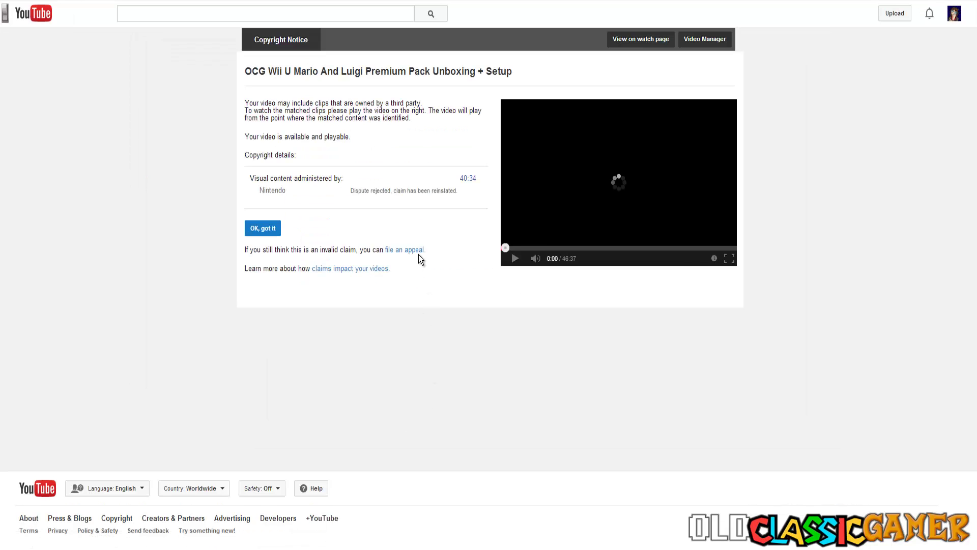
left_click(405, 250)
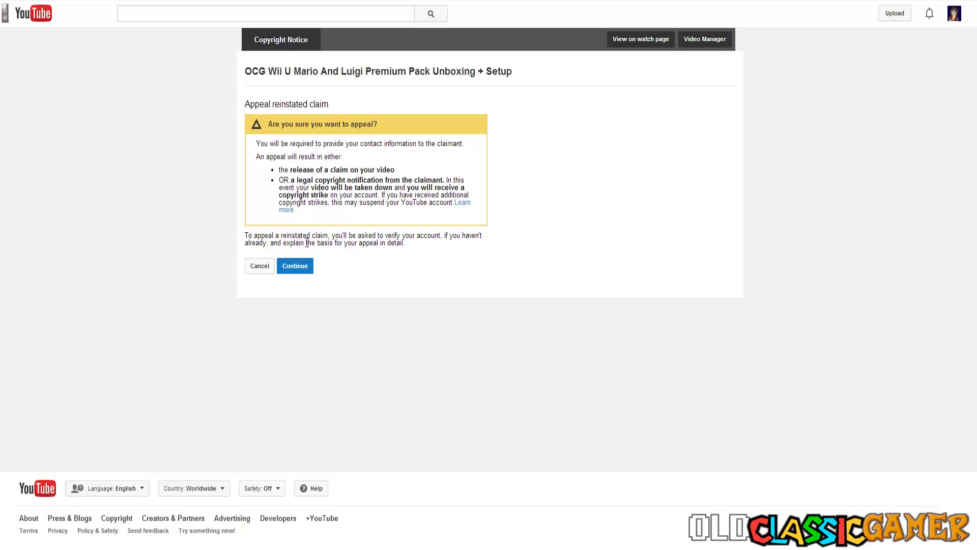
Step: Confirm the appeal, select Nintendo's reinstated claim, and continue to the appeal form
left_click(298, 266)
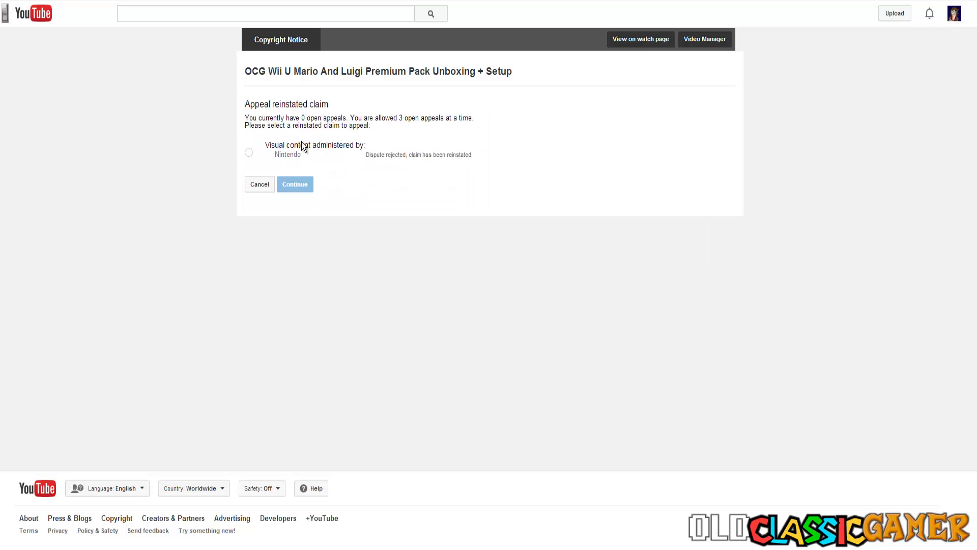
left_click(250, 153)
left_click(298, 185)
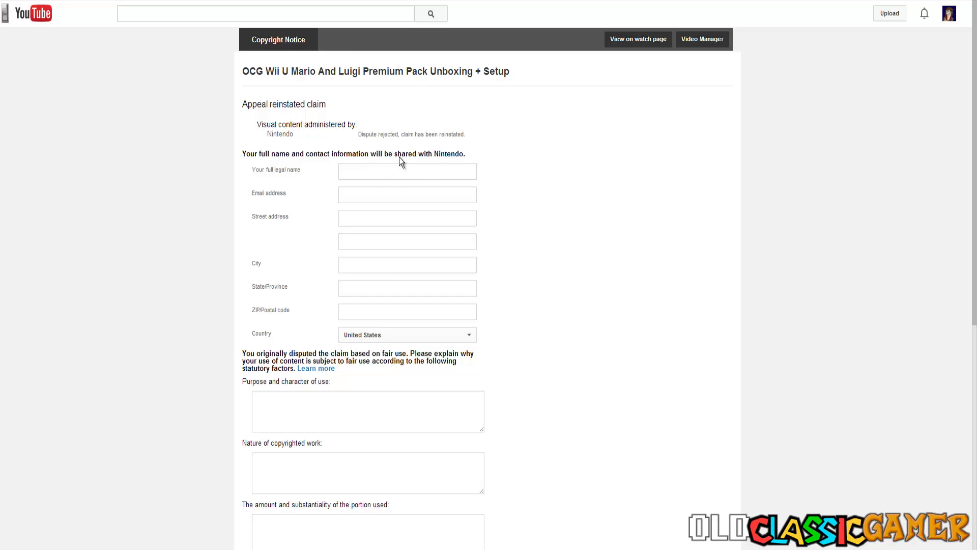
Step: Agree to the appeal acknowledgement and sign with the suggested full name
scroll(509, 218, "down", 5)
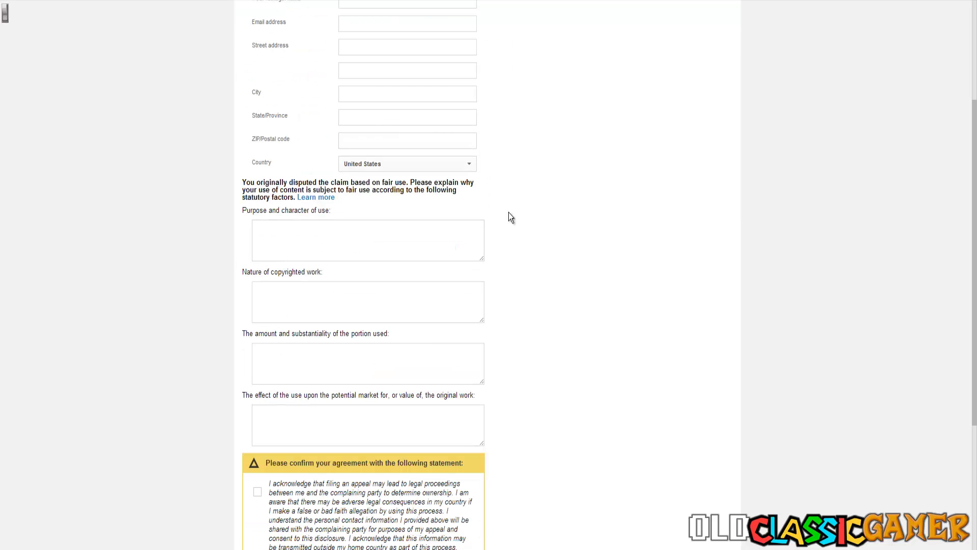
left_click(258, 377)
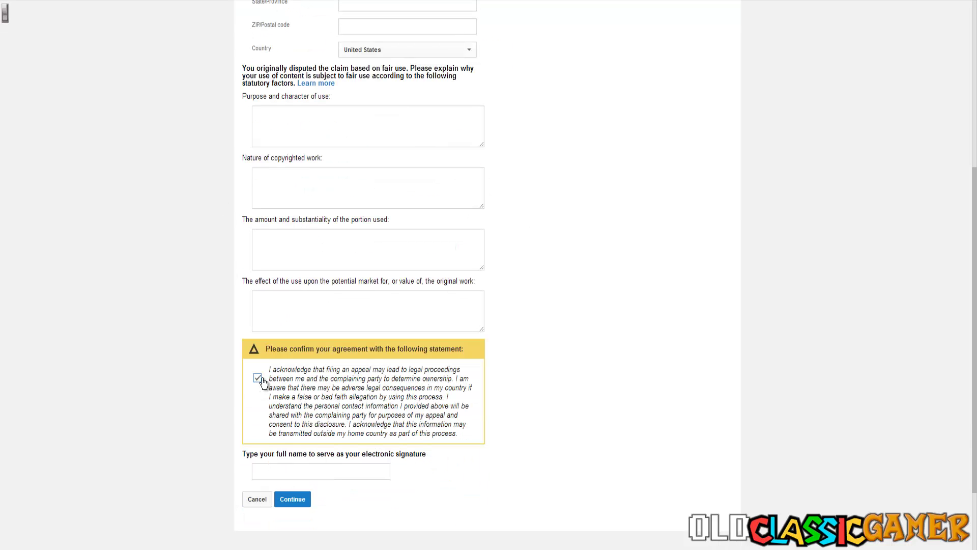
left_click(333, 469)
type("A")
key("Down")
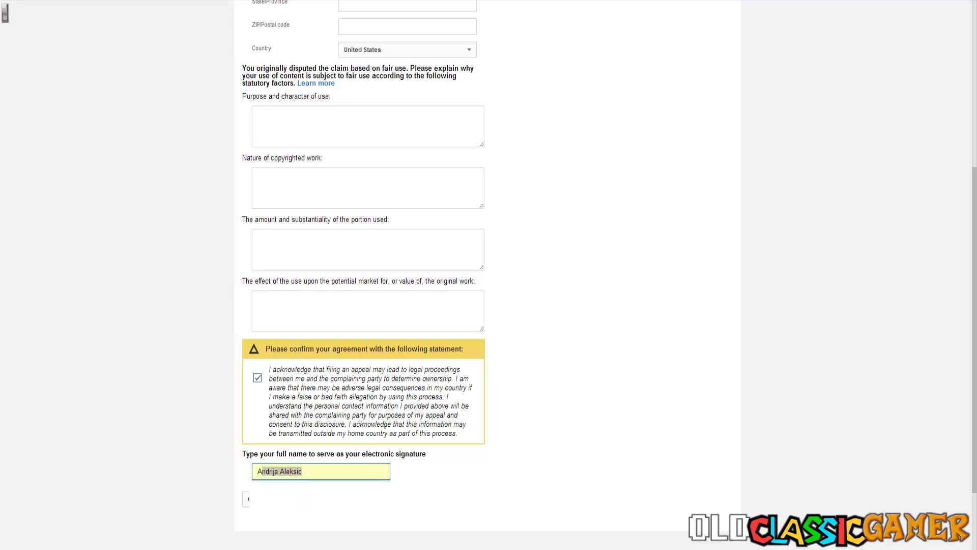
key("Return")
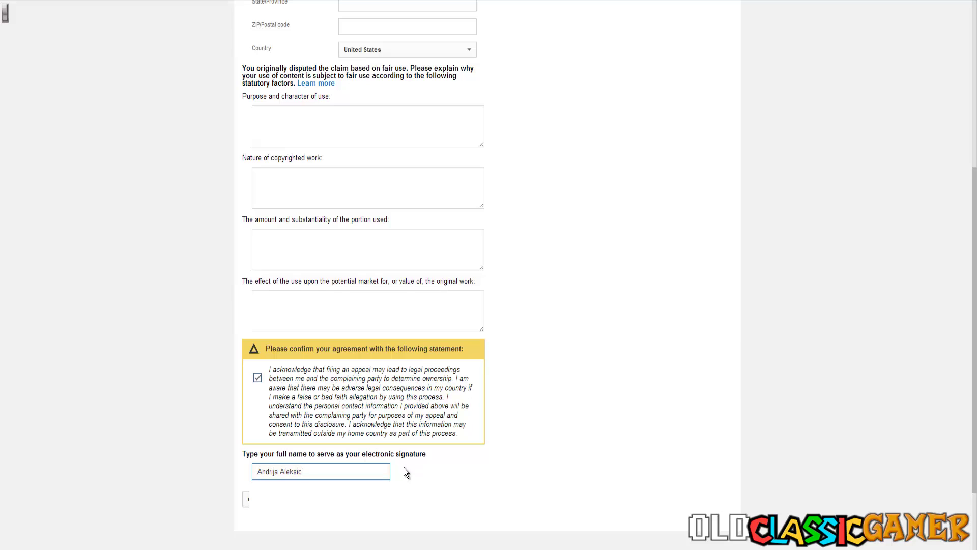
left_click(588, 383)
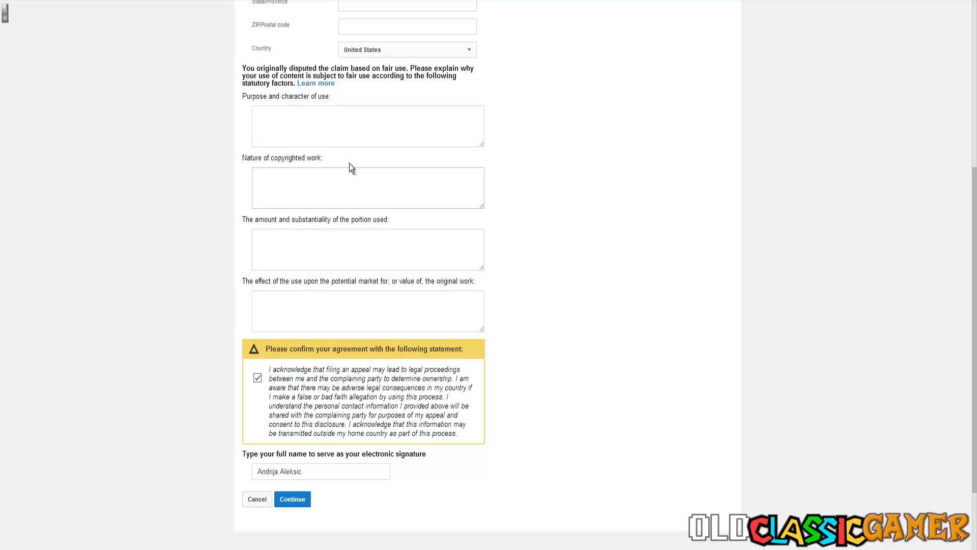
scroll(234, 123, "up", 2)
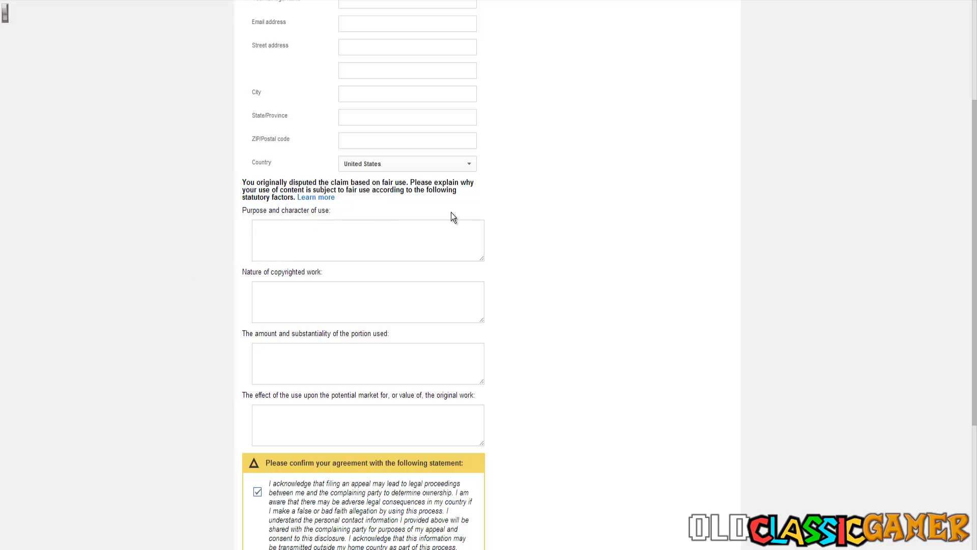
Step: Answer the fair-use questions: Commentary, Visual, 'No more than necesarry', and no negative market impact
left_click(313, 250)
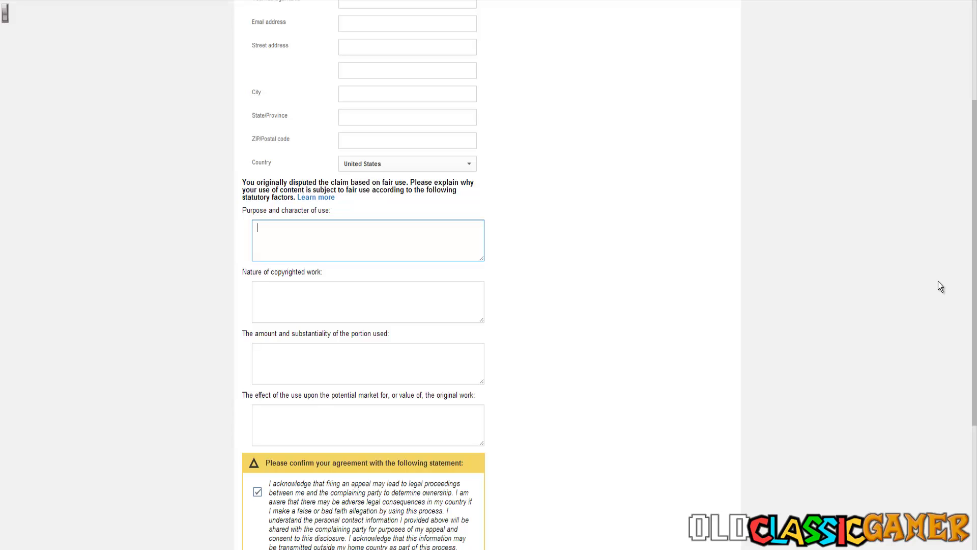
type("Commentary")
left_click(319, 300)
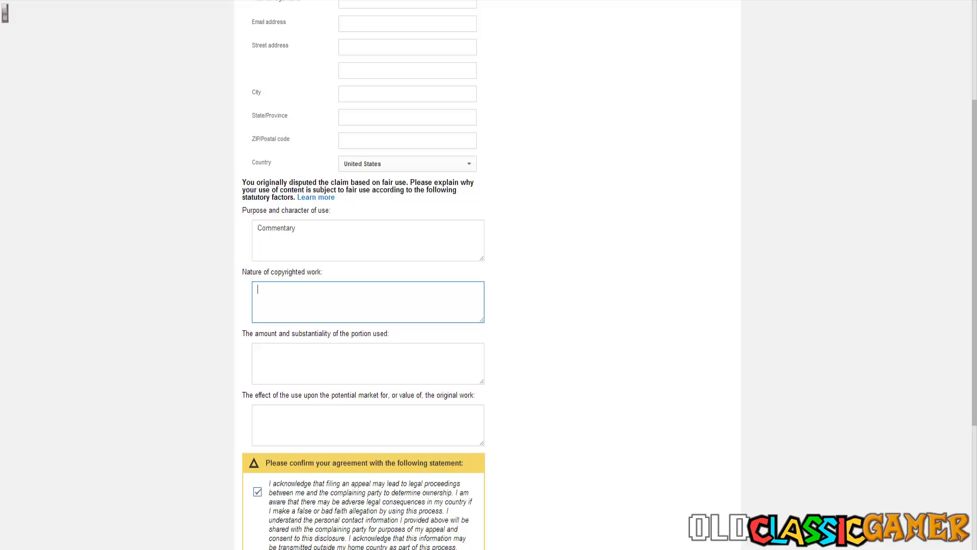
type("Visual")
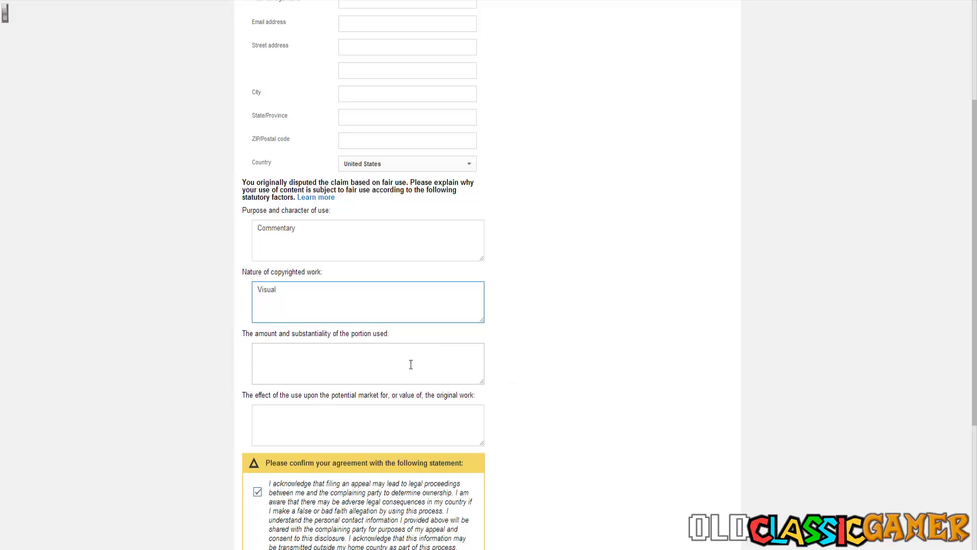
left_click(390, 369)
type("N")
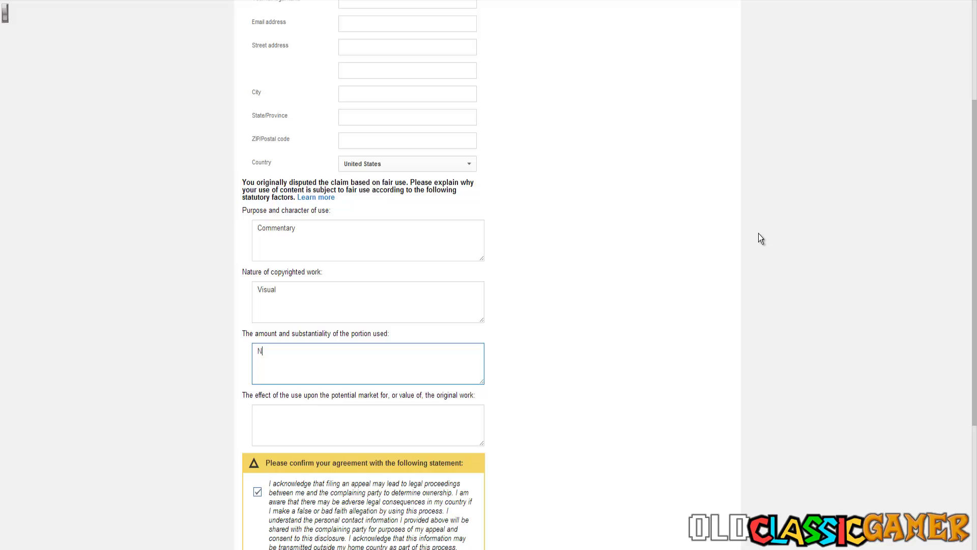
type("o more than necesarry")
left_click(342, 419)
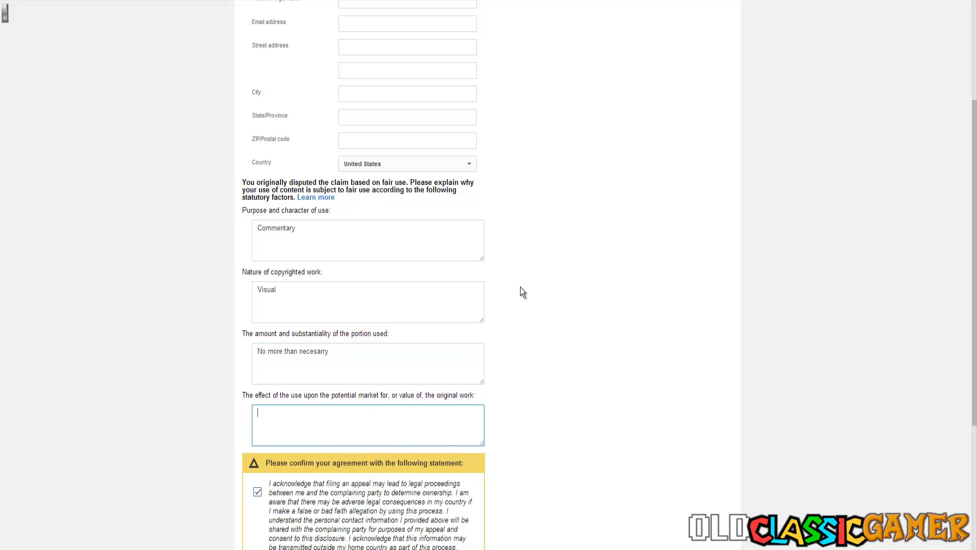
type("There is no negative impact")
type("because I am not compea")
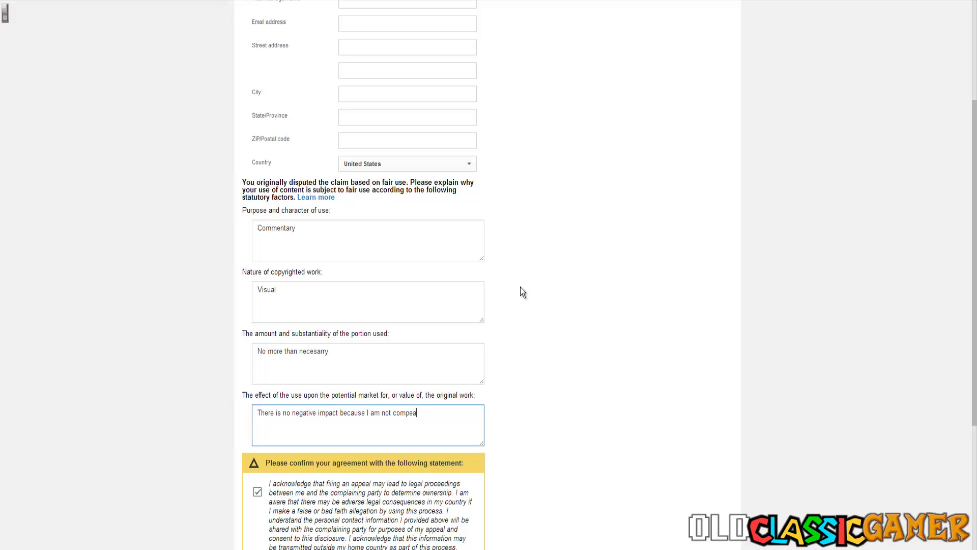
type("ting with the original market.")
Step: Choose a different country from the appeal's Country list
left_click(368, 164)
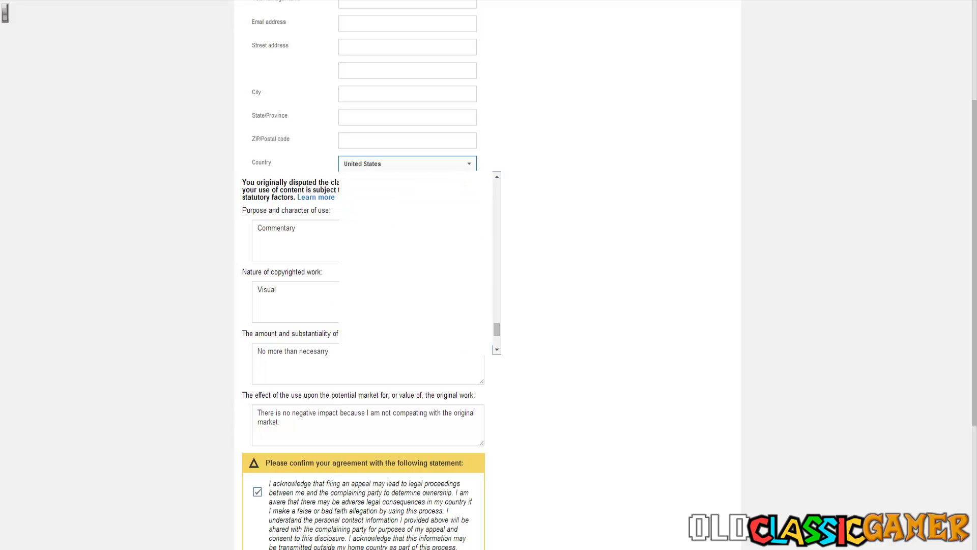
scroll(418, 262, "up", 3)
scroll(417, 263, "down", 2)
left_click(375, 211)
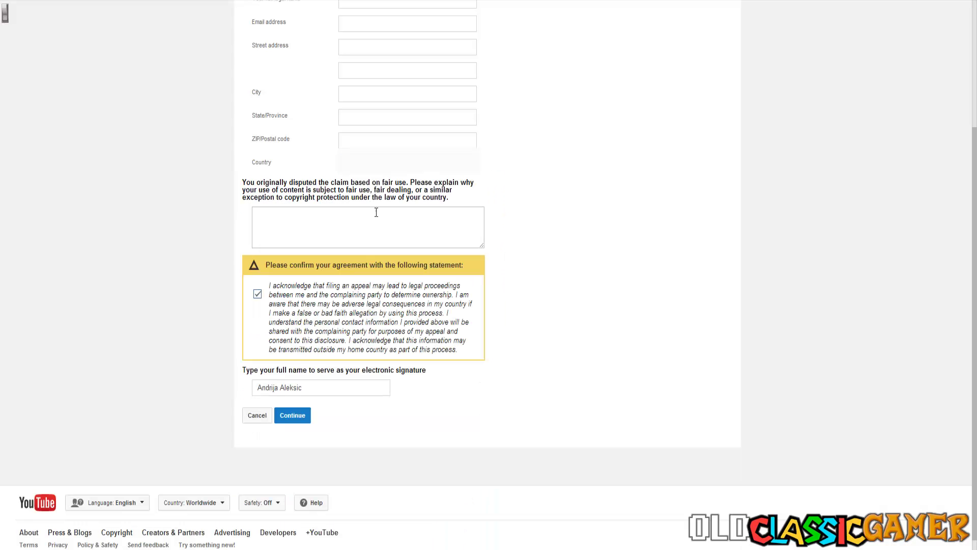
Step: Explain that the unboxing video is fair use with very little copyrighted content used
left_click(319, 231)
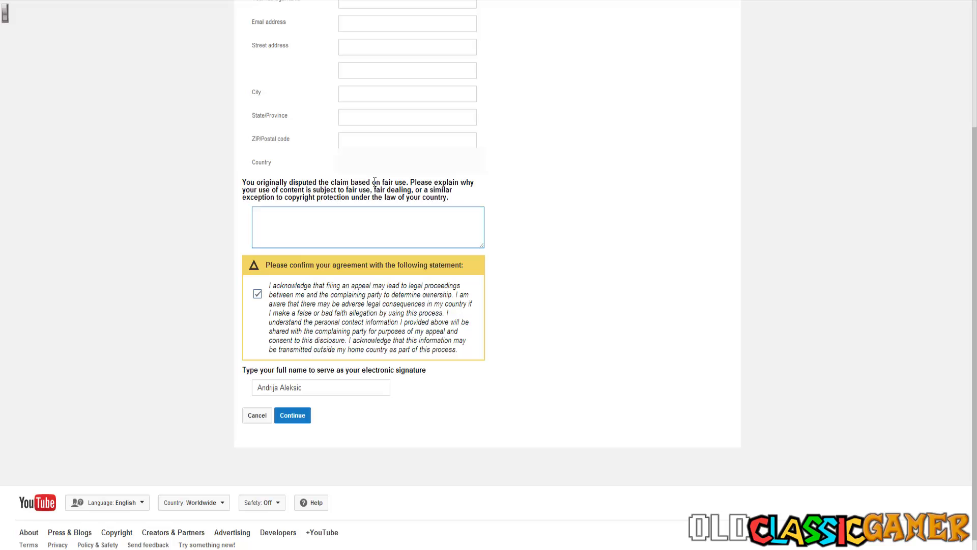
scroll(544, 344, "up", 3)
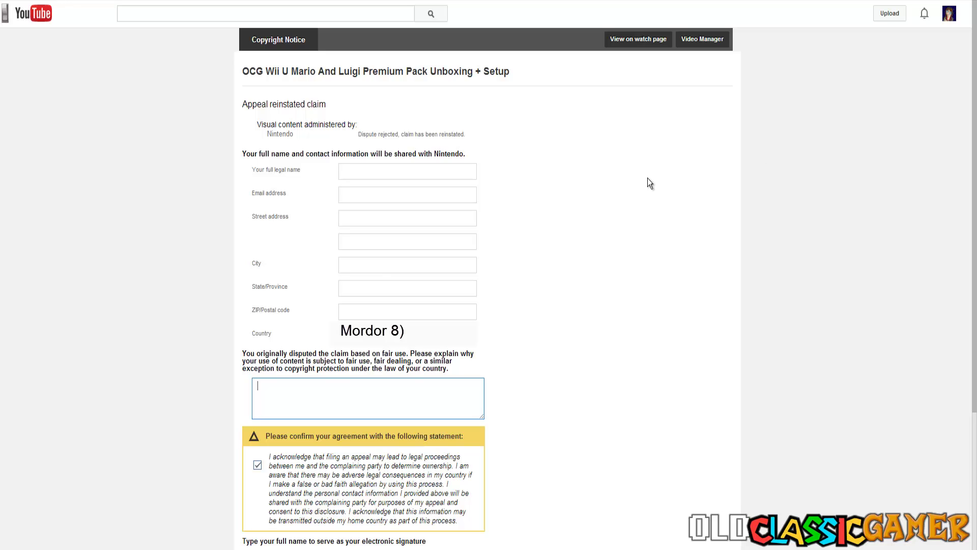
type("The vido")
key("BackSpace")
type("eo in question is fair use. Because")
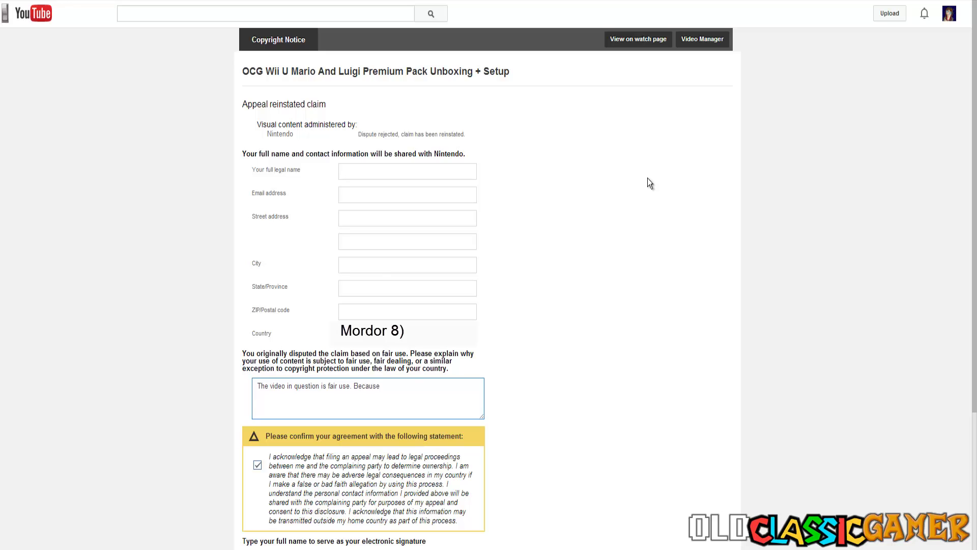
type(" it is unboxing video with very little conten")
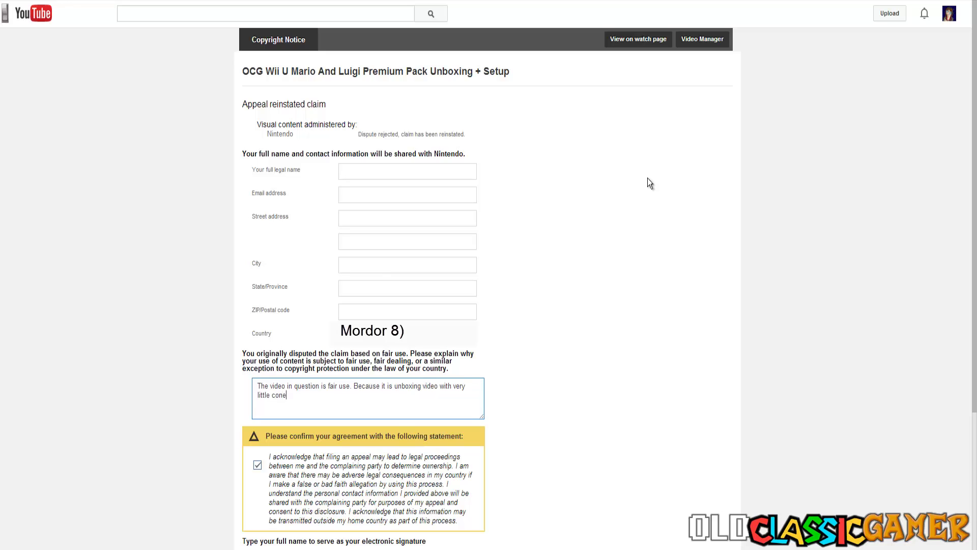
type("t")
key("BackSpace")
key("BackSpace")
type("tent used")
key("BackSpace")
type("copyrighted")
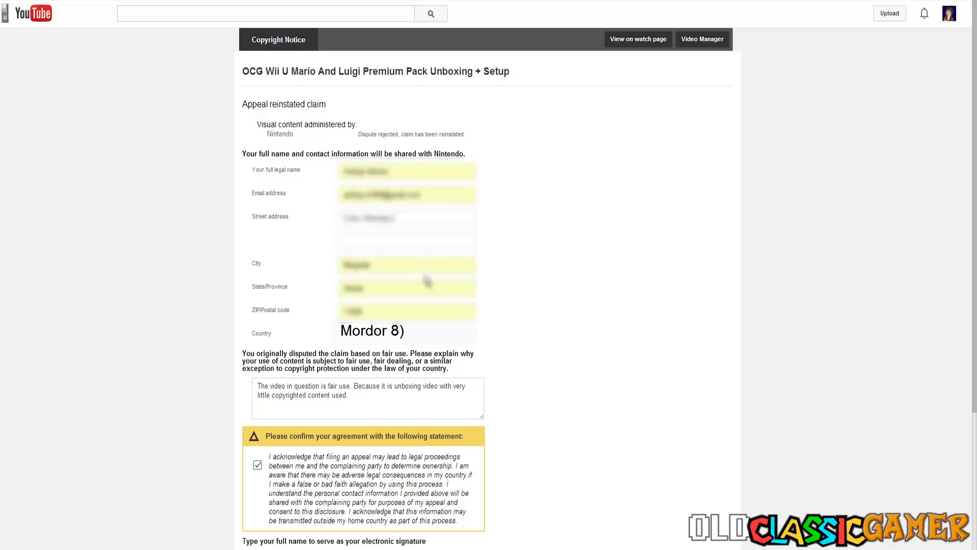
Step: Scroll to the end of the appeal form and continue to the review summary
scroll(430, 277, "down", 4)
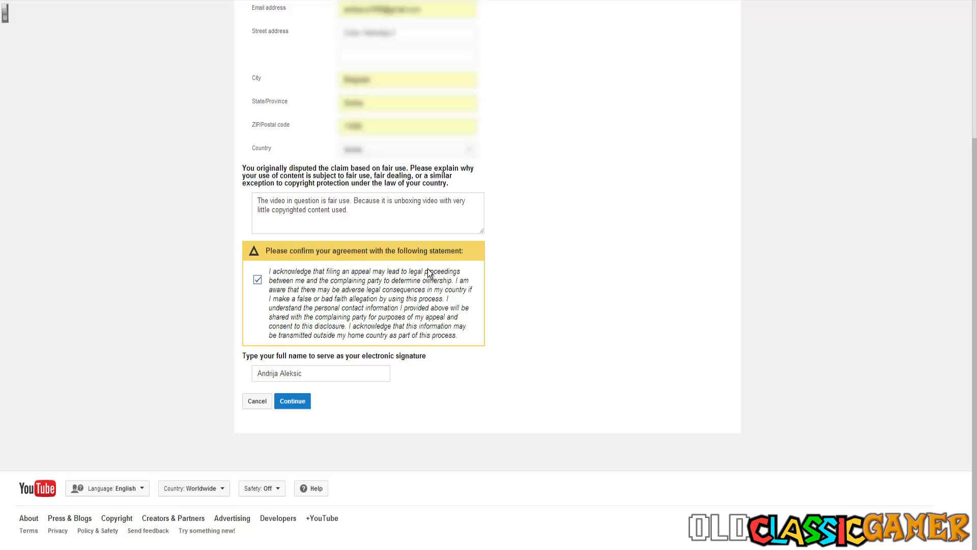
left_click(289, 399)
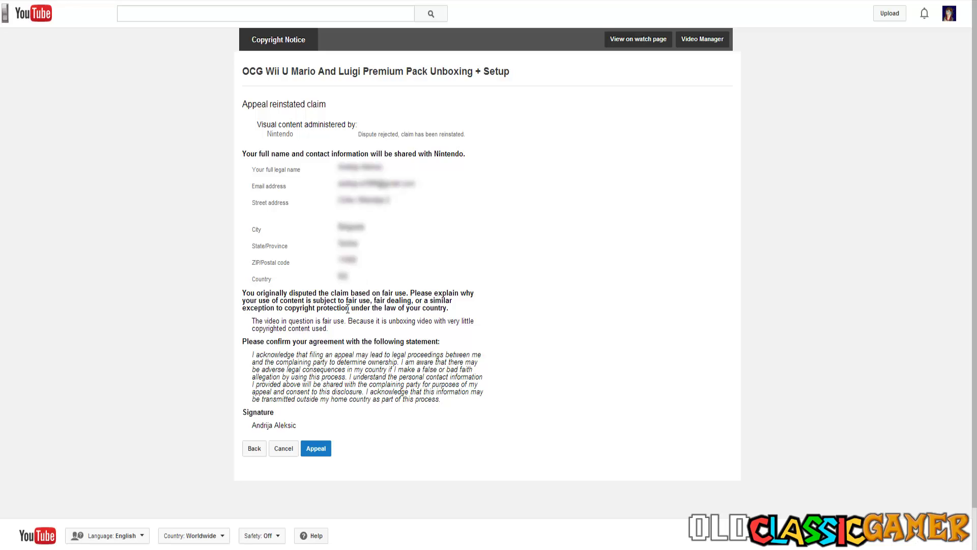
Step: Submit the appeal against Nintendo's reinstated claim from the review page
left_click(316, 450)
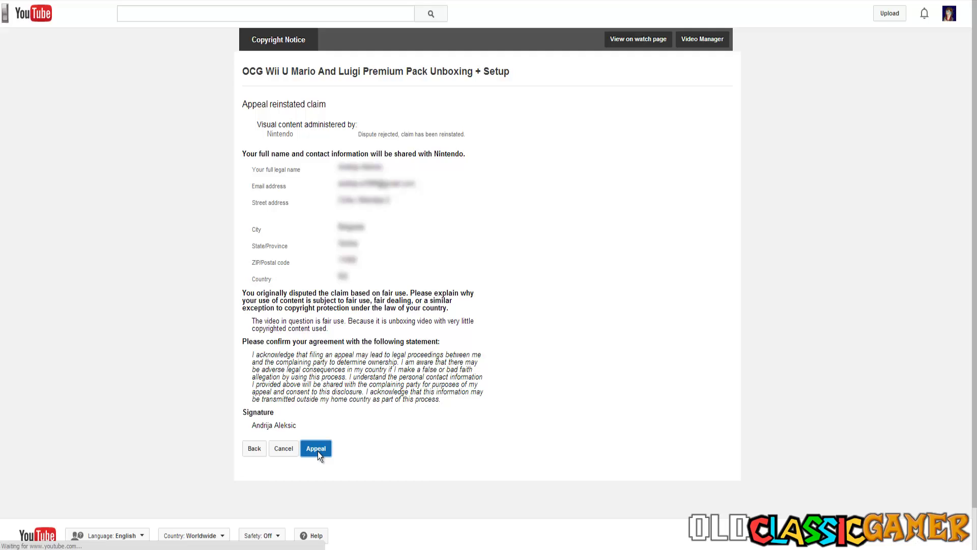